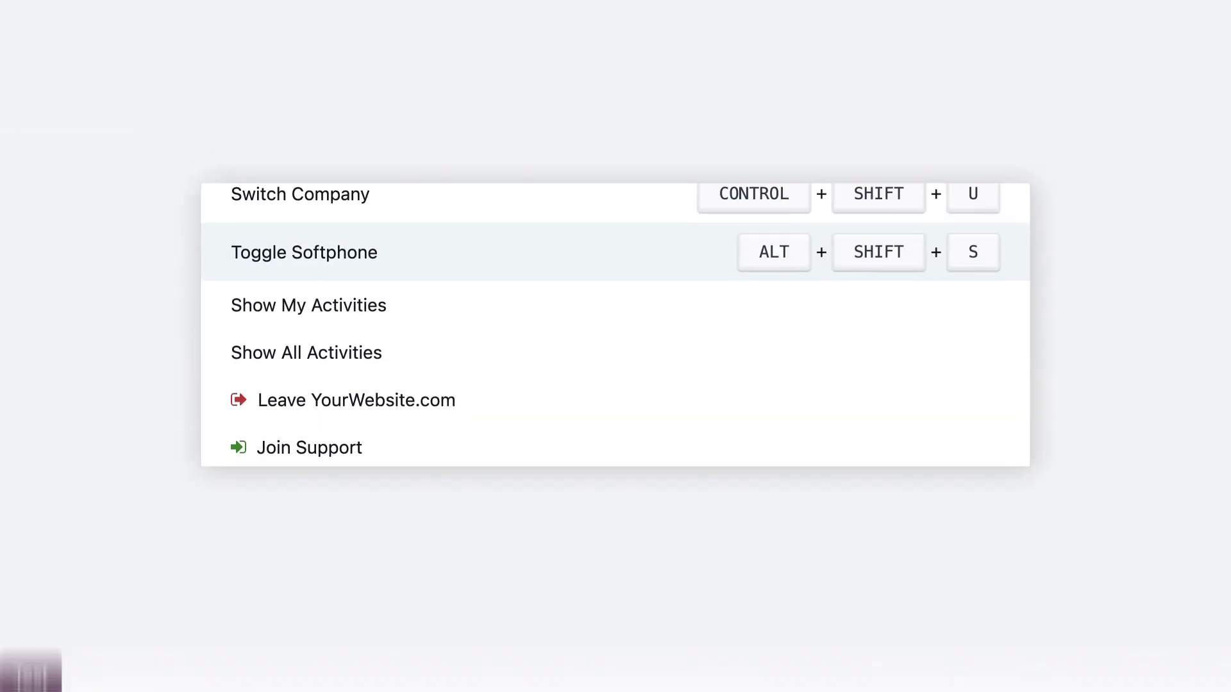
- In a chat with the Odoo Compliance Assistant, ask to schedule a meeting with the legal department
text(@)
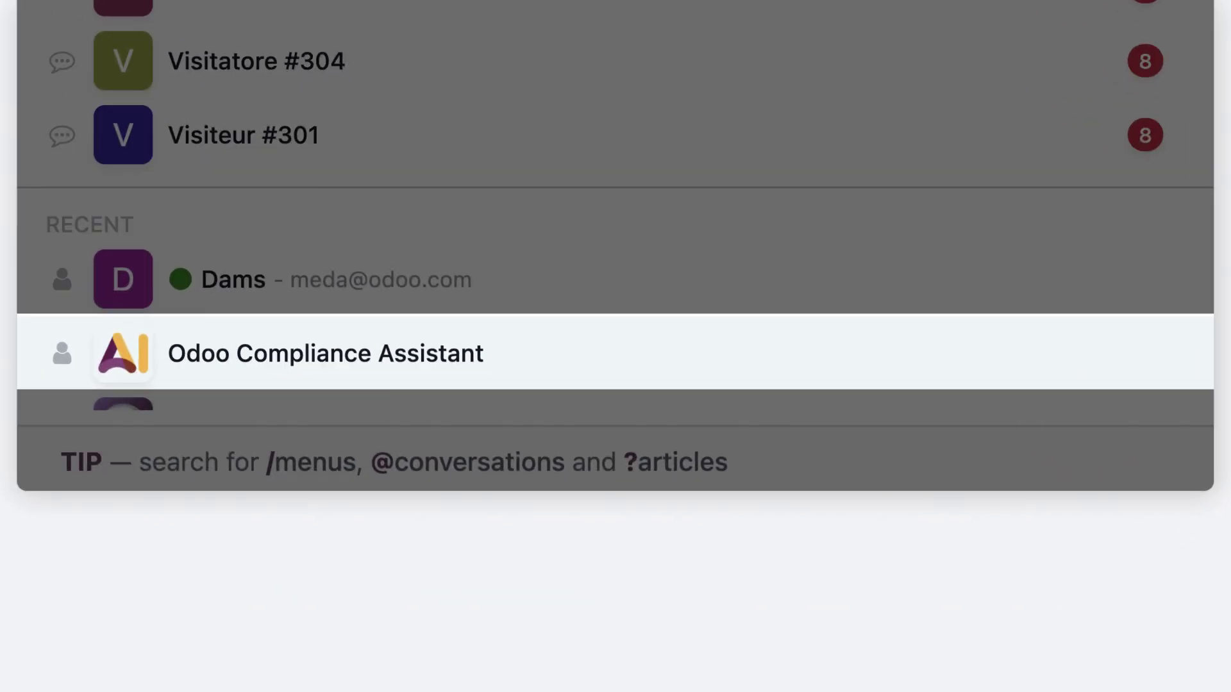
click(415, 495)
text(Summarize )
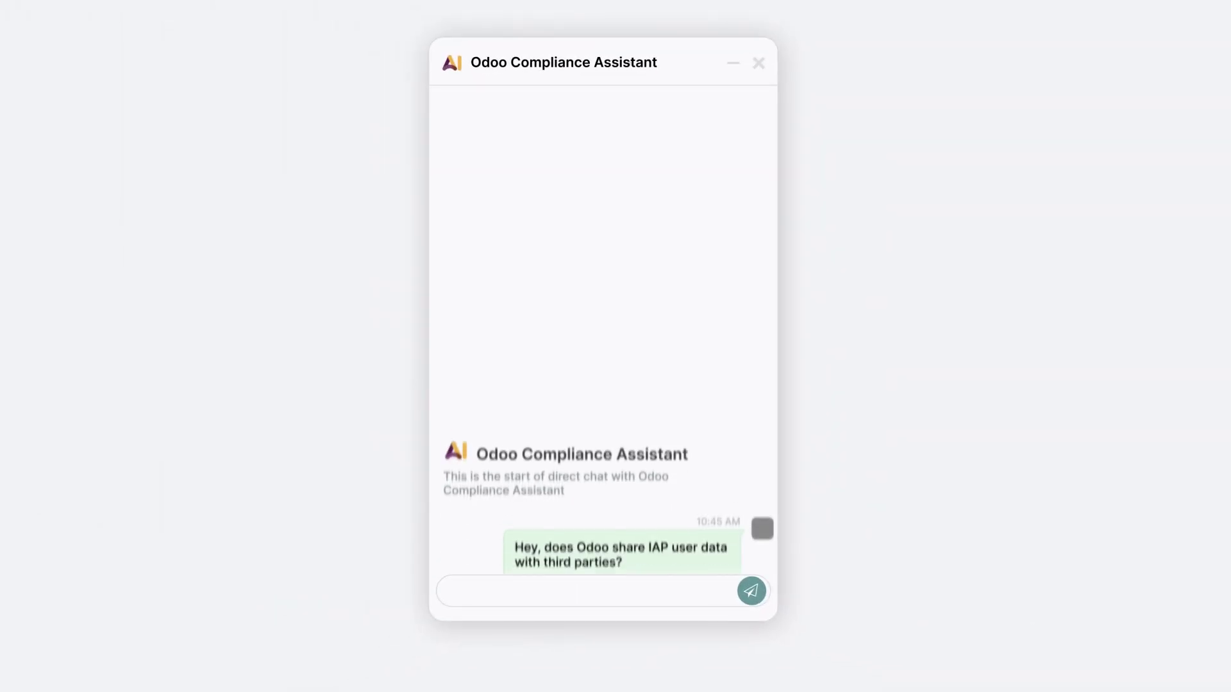
text(Great, could I schedule a meeting with someone from the legal department to talk about this?)
key(Return)
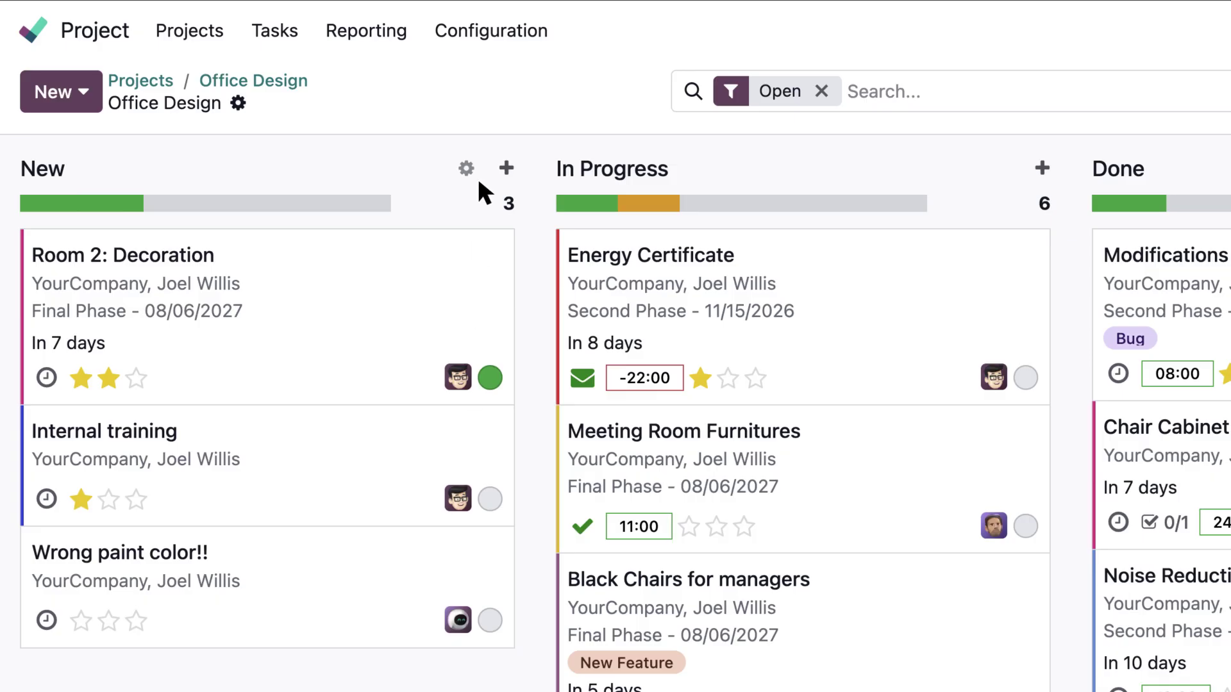
- Add a New-stage automation letting AI set Assignees from the task's Display Name, then create 'Need legal assistance'
click(478, 177)
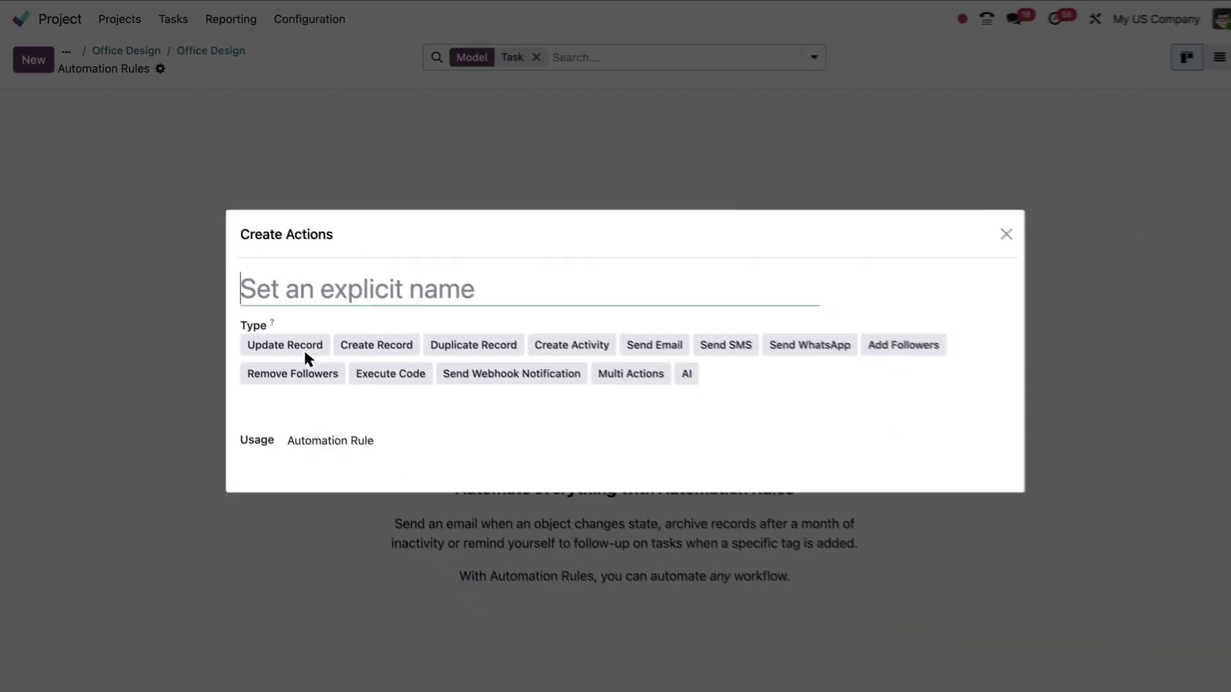
click(303, 347)
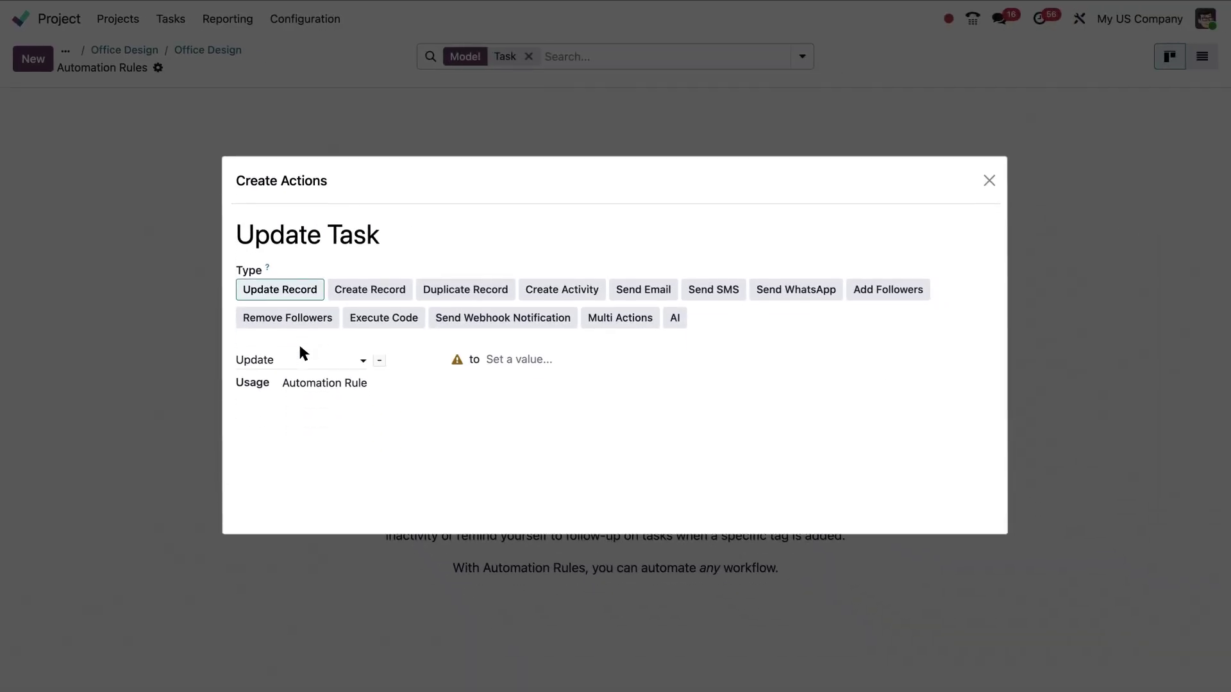
click(301, 353)
click(336, 442)
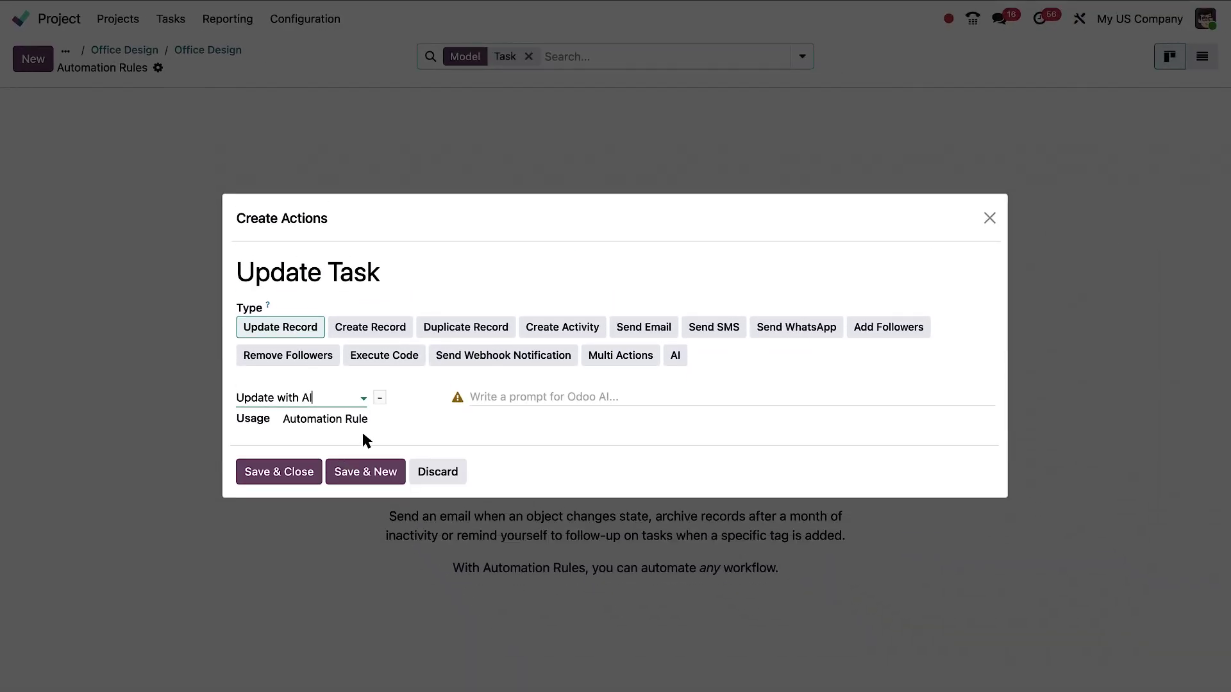
click(379, 397)
text(as)
key(Return)
text(Assign the task called /)
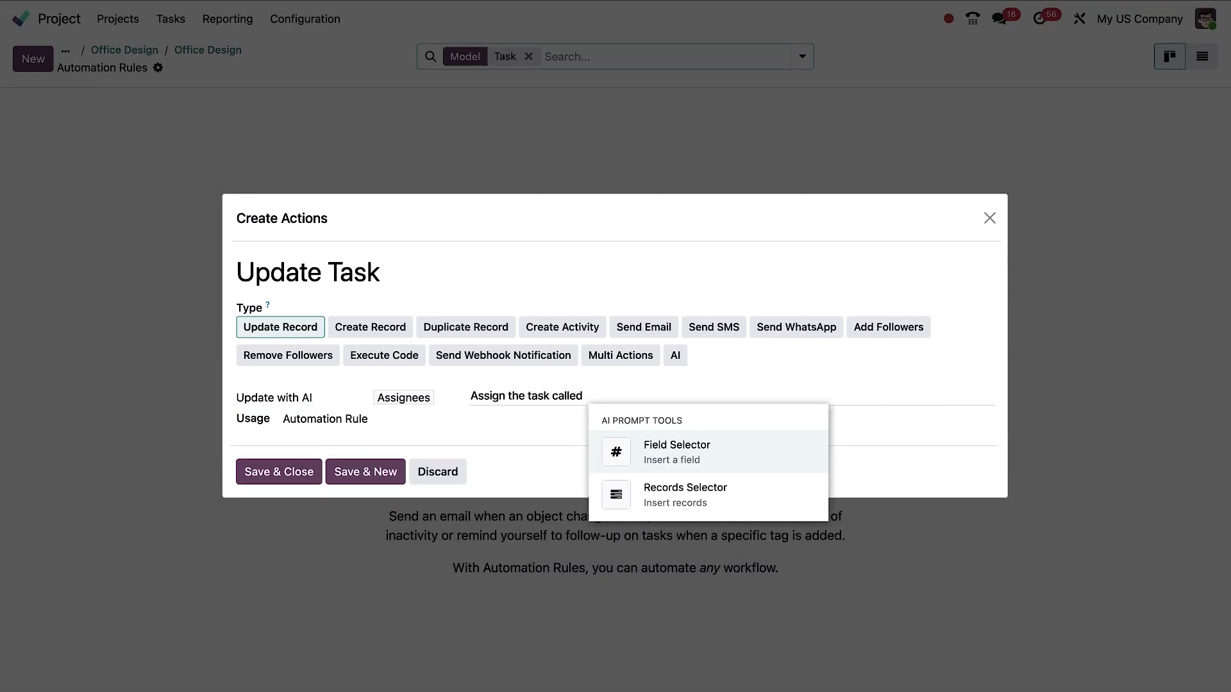
key(Return)
text(to one of these users:)
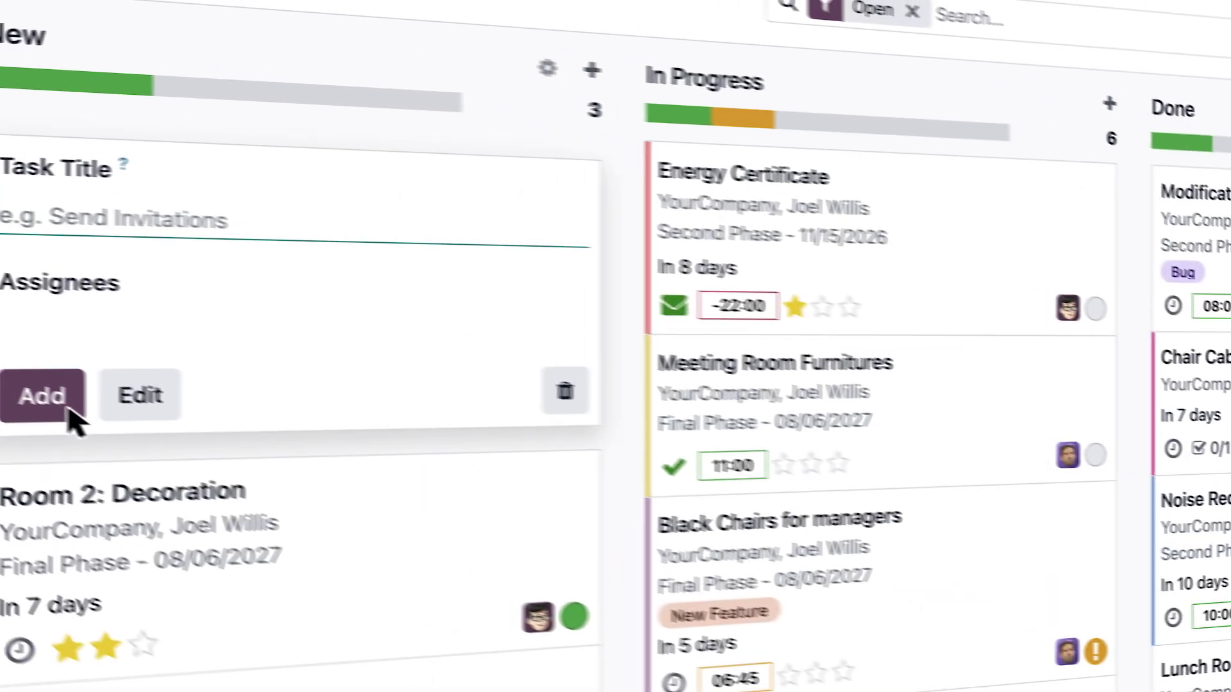
text(Need legal assistance)
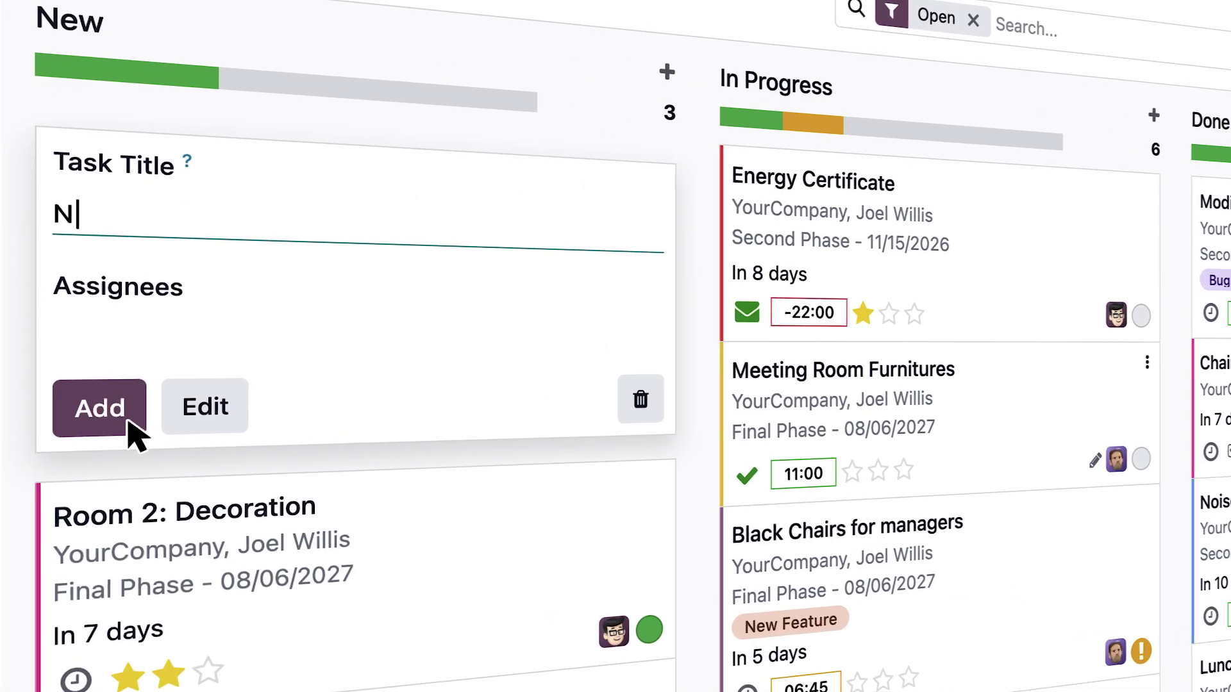
click(141, 433)
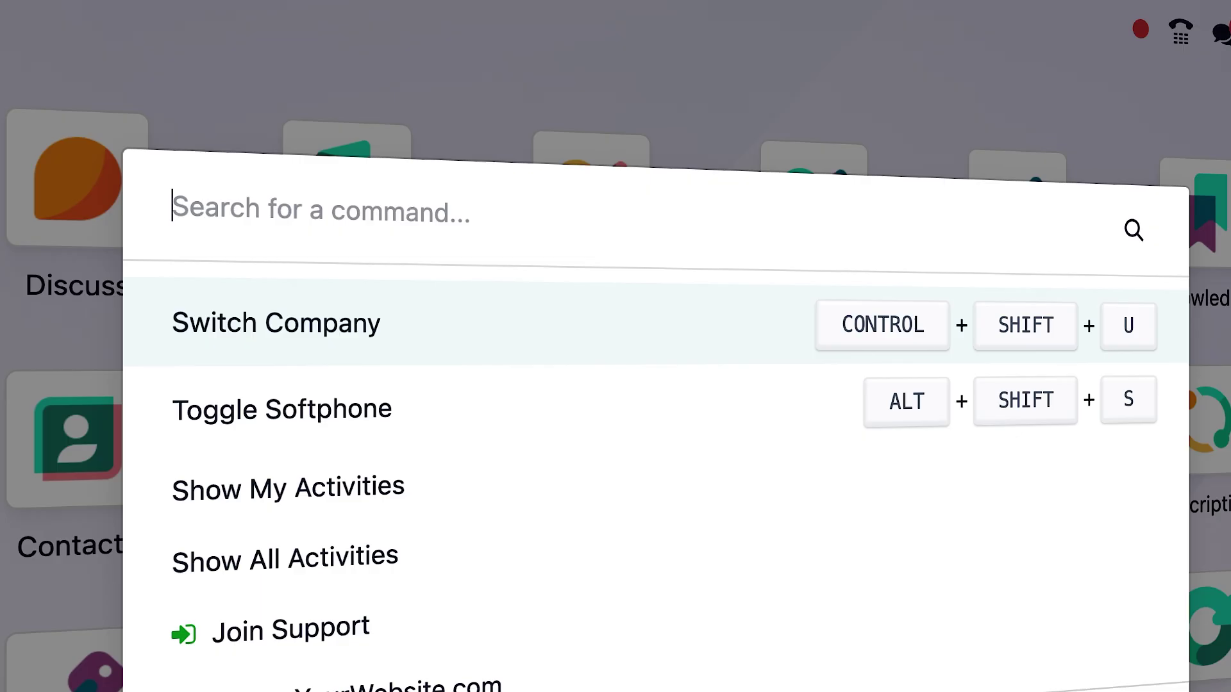
- Ask AI for an opportunity analysis by country and stage as a graph, then a most-sold-products graph
text(/Show an analysis of opportunities by country and by stage)
key(Return)
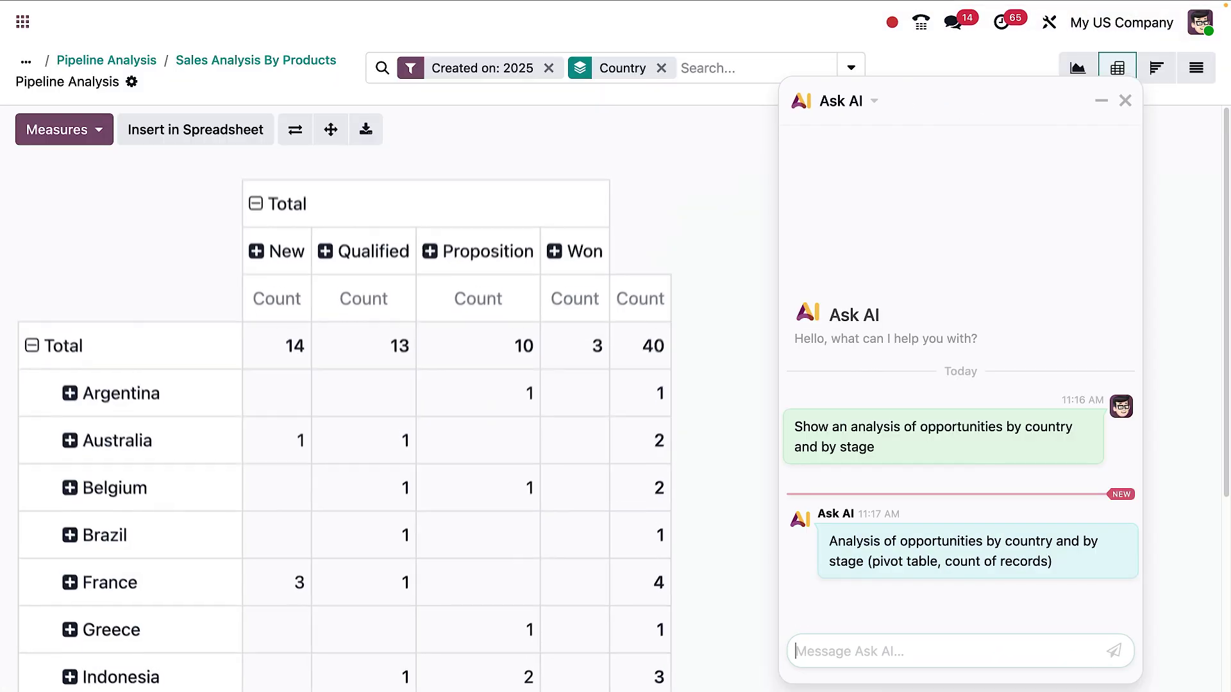
text(Graph view)
key(Return)
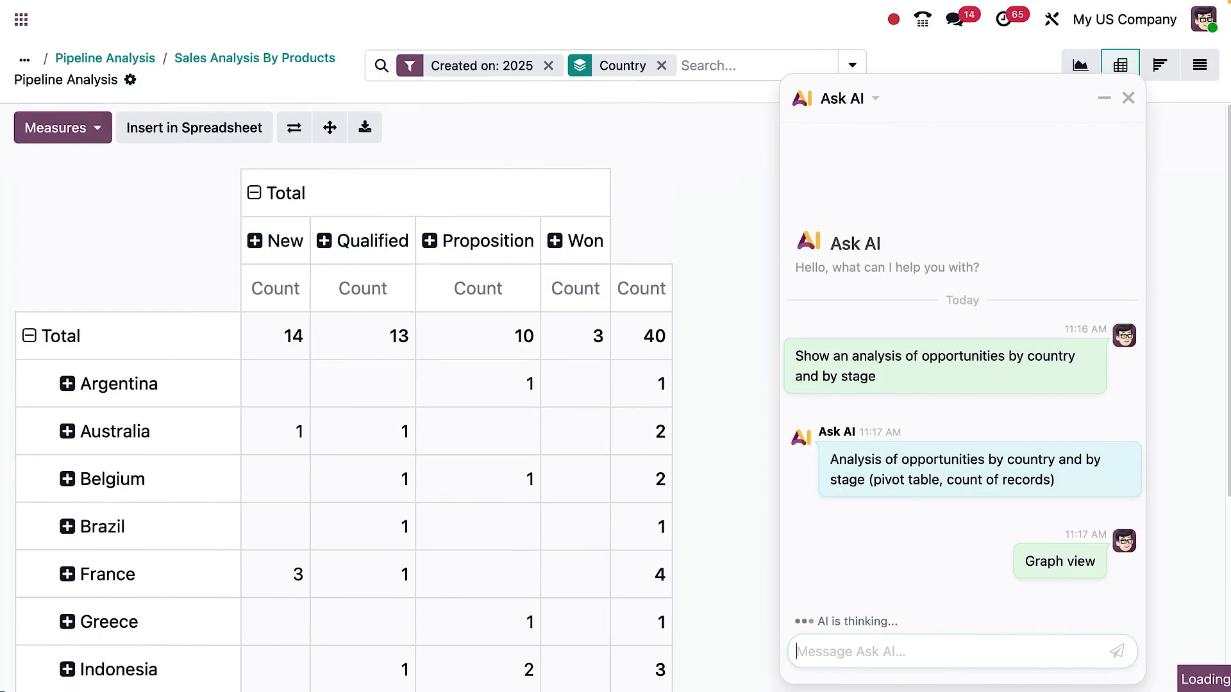
text(Give the graph view of our most)
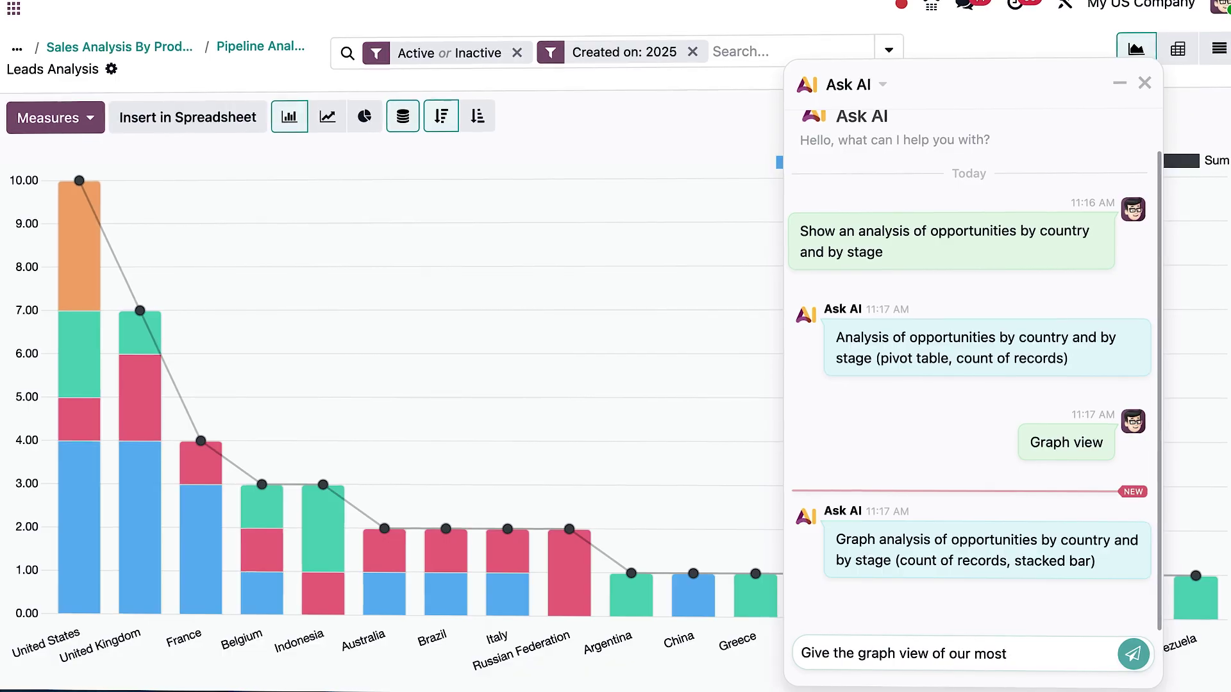
text( sold products)
key(Return)
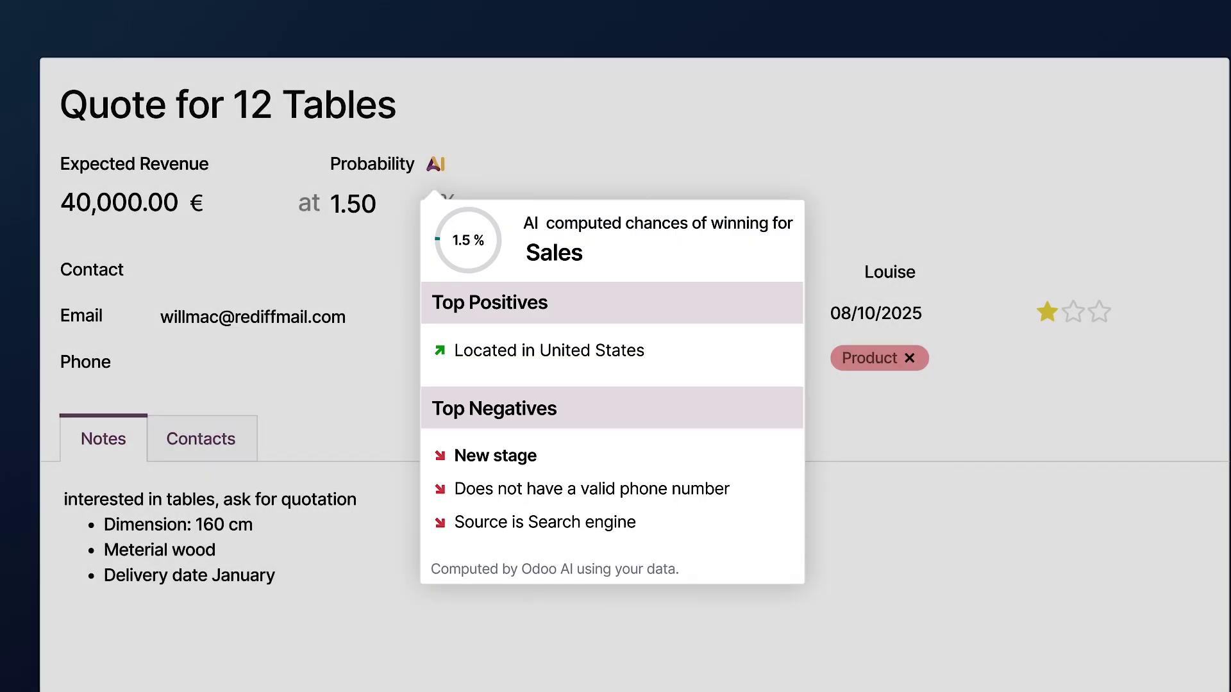
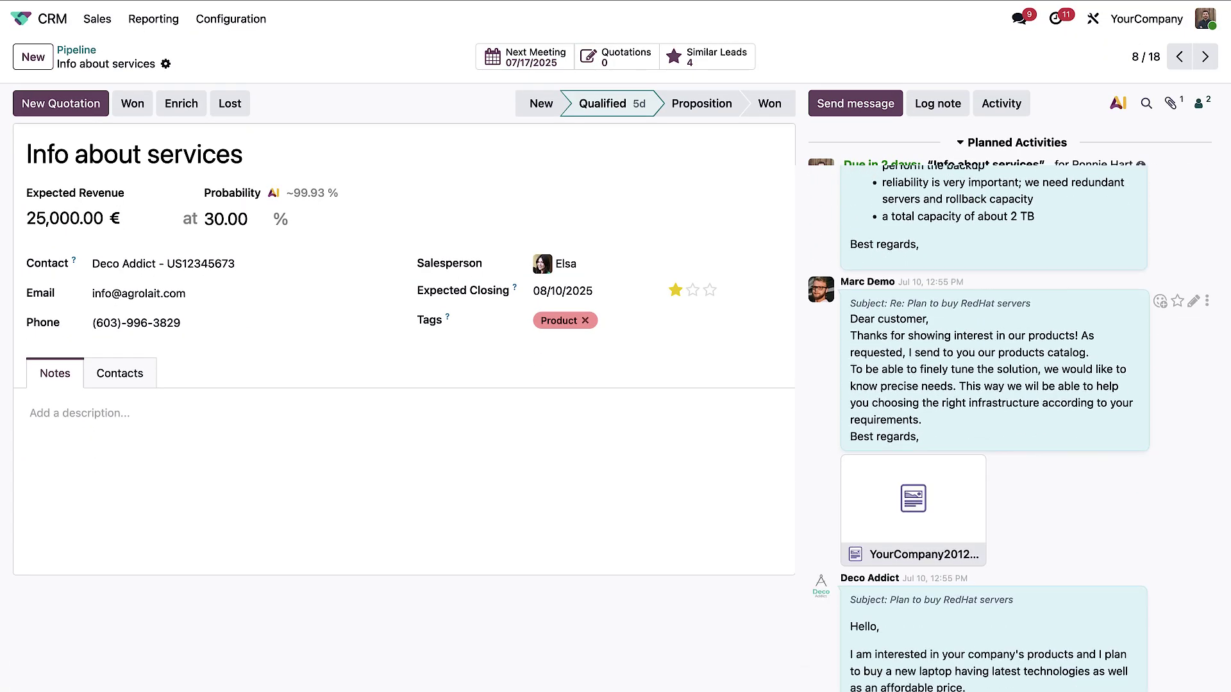
- Ask the AI to summarize the lead's conversation, then draft a final email to Deco Addict
text(Summarize the chatter conversation)
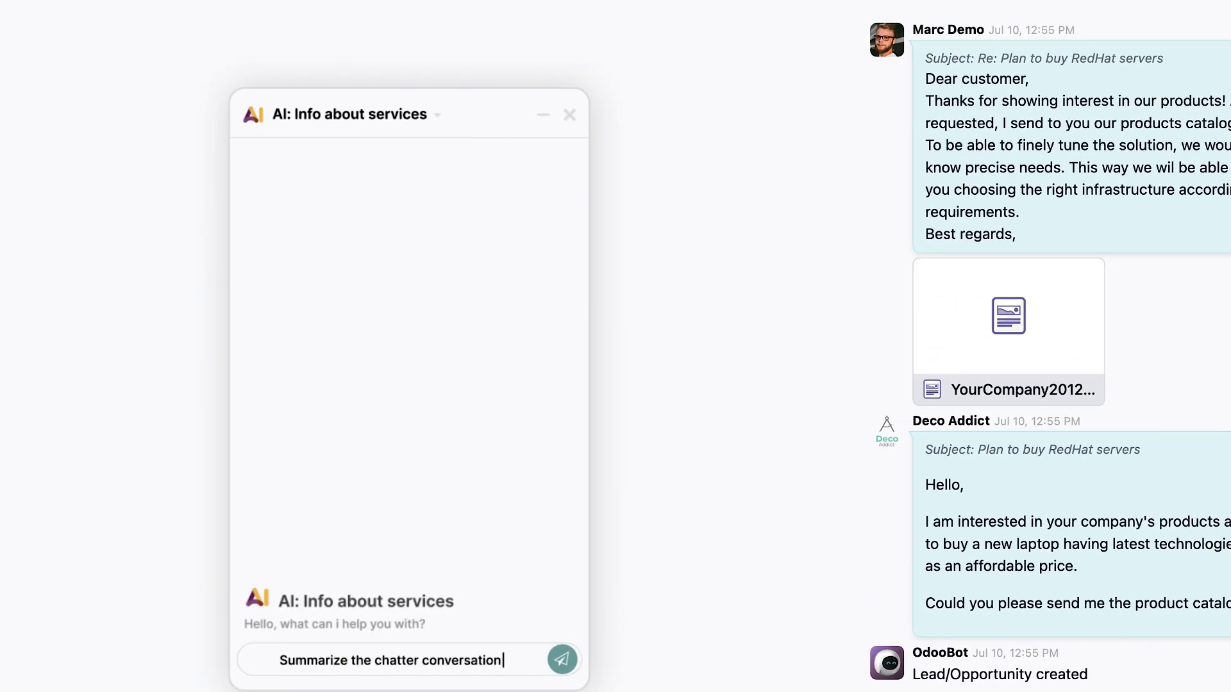
key(Return)
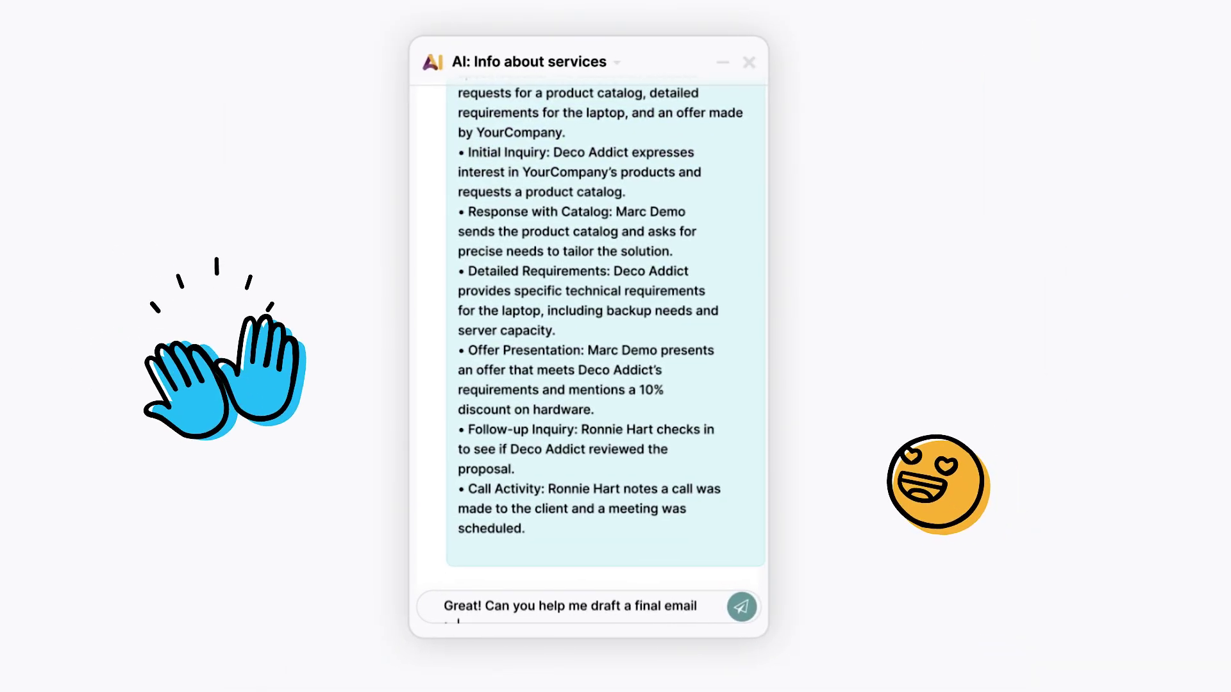
key(Return)
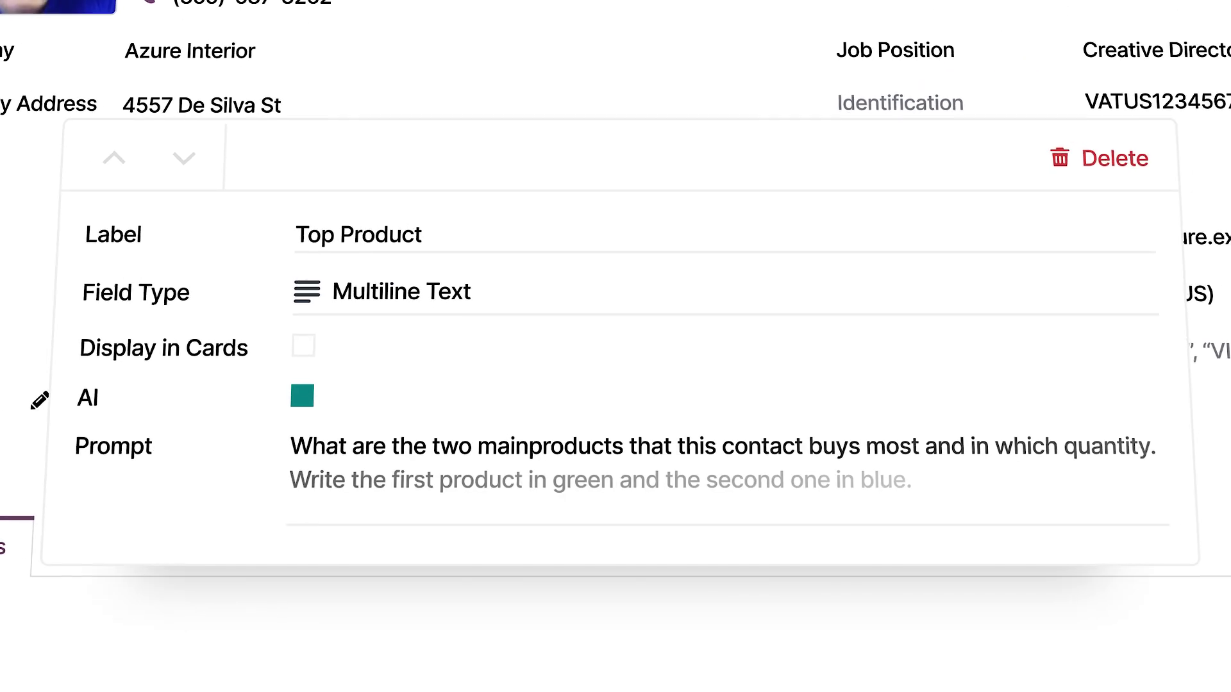
- Create an AI Industry field prompting a web search on the Company Name, then let AI fill it
click(1, 378)
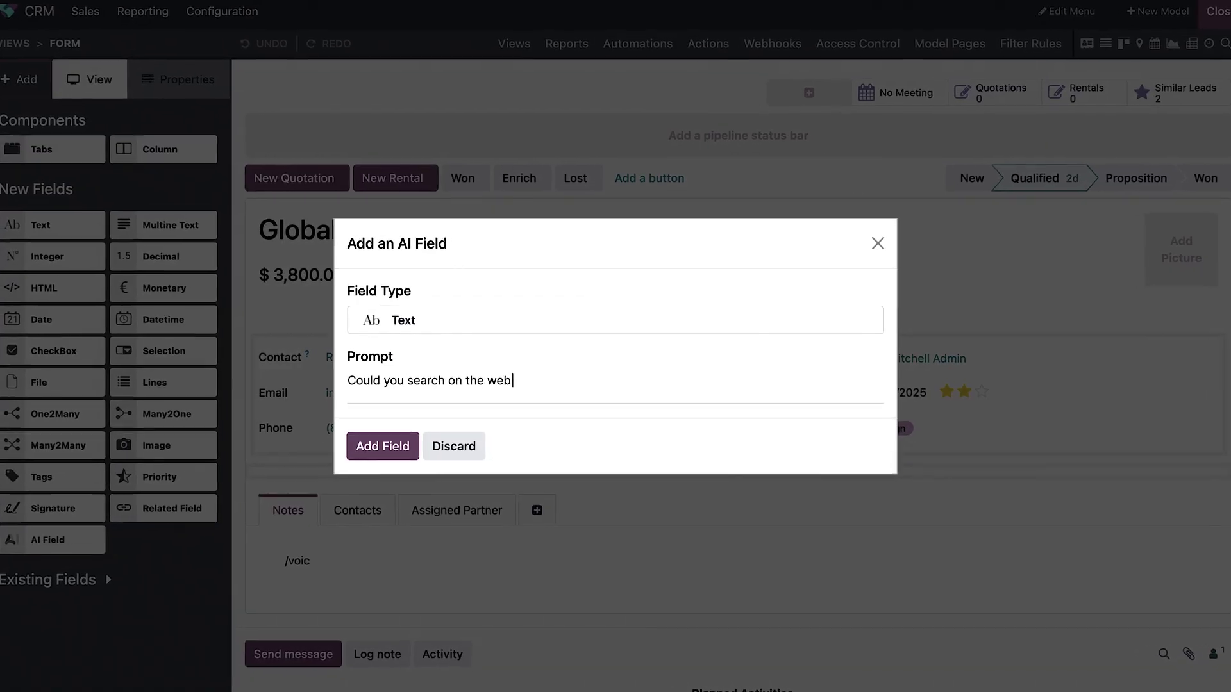
text(for the industry of the /)
key(Return)
text(Comp)
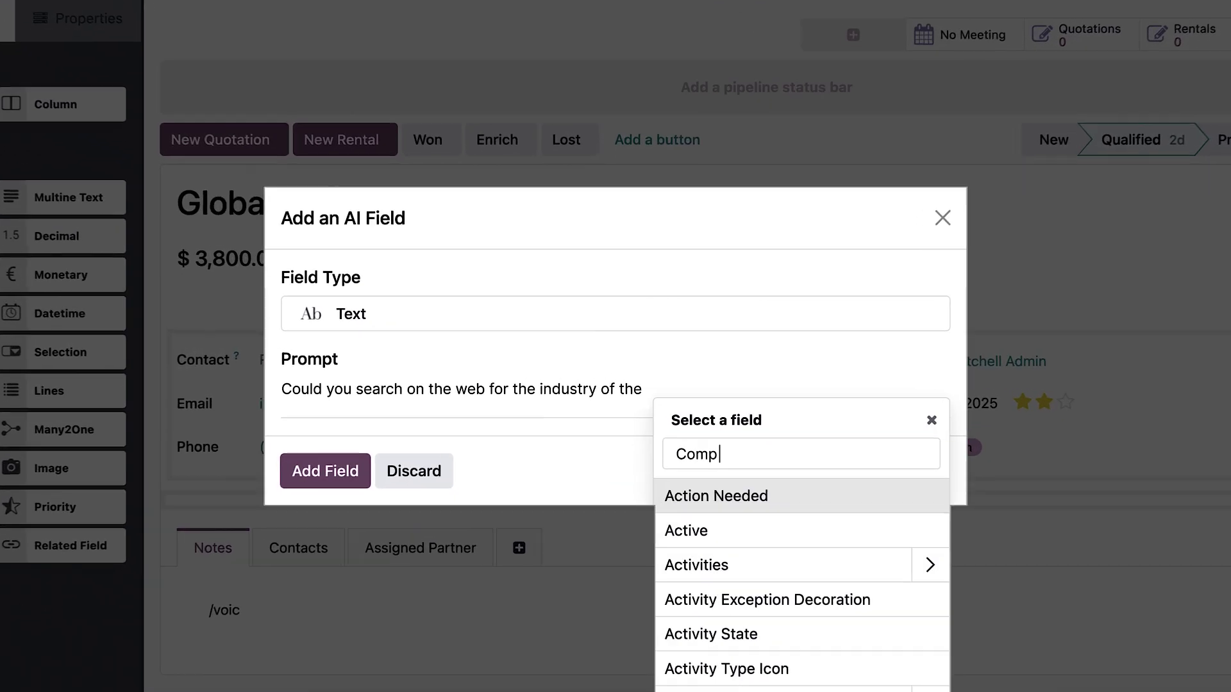
key(Down)
key(Return)
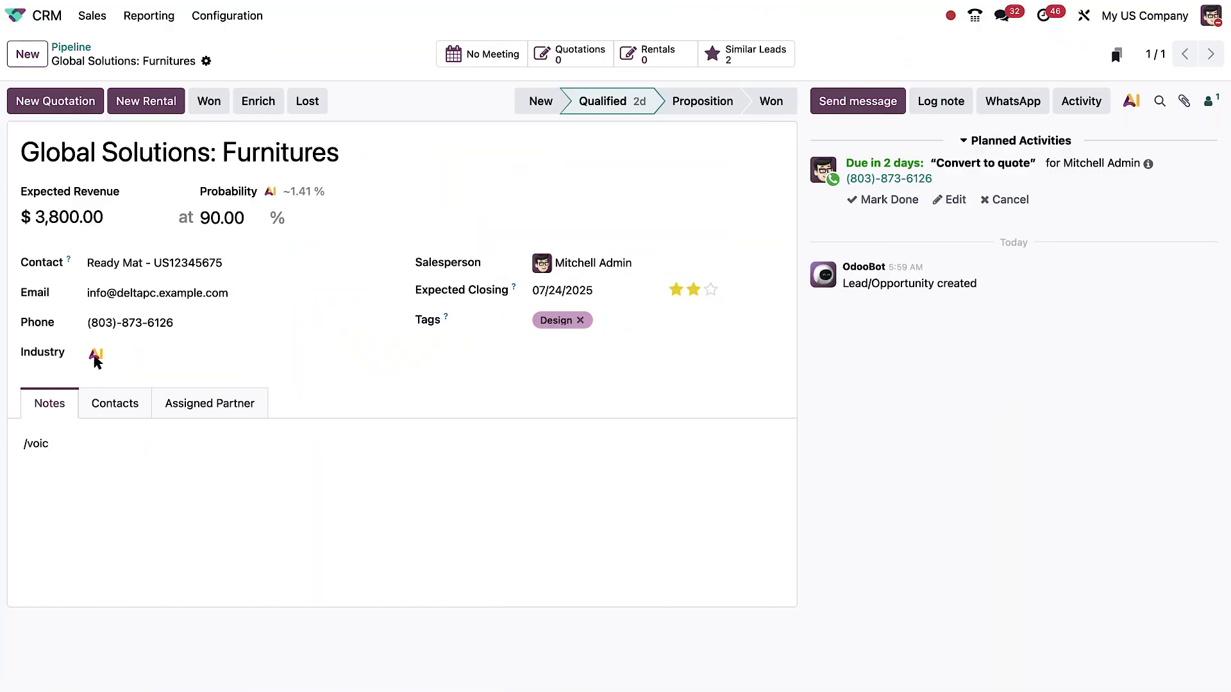
click(96, 358)
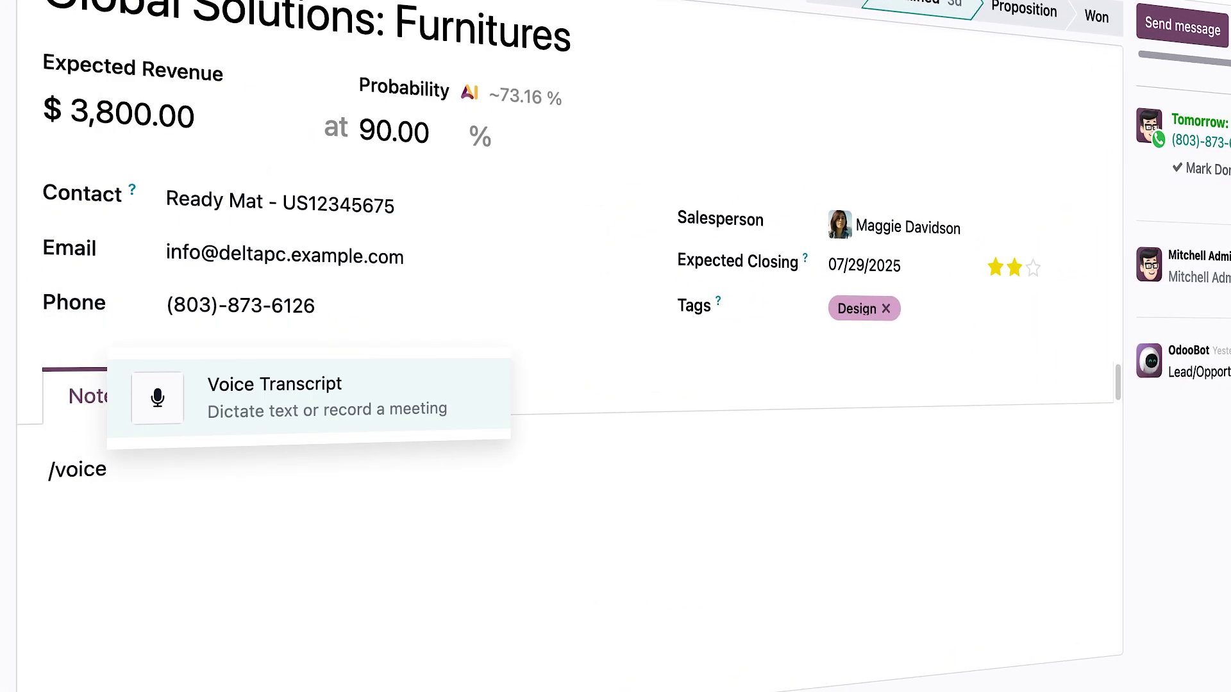
- Insert a Voice Transcript block into the lead's notes and start recording the meeting
key(Return)
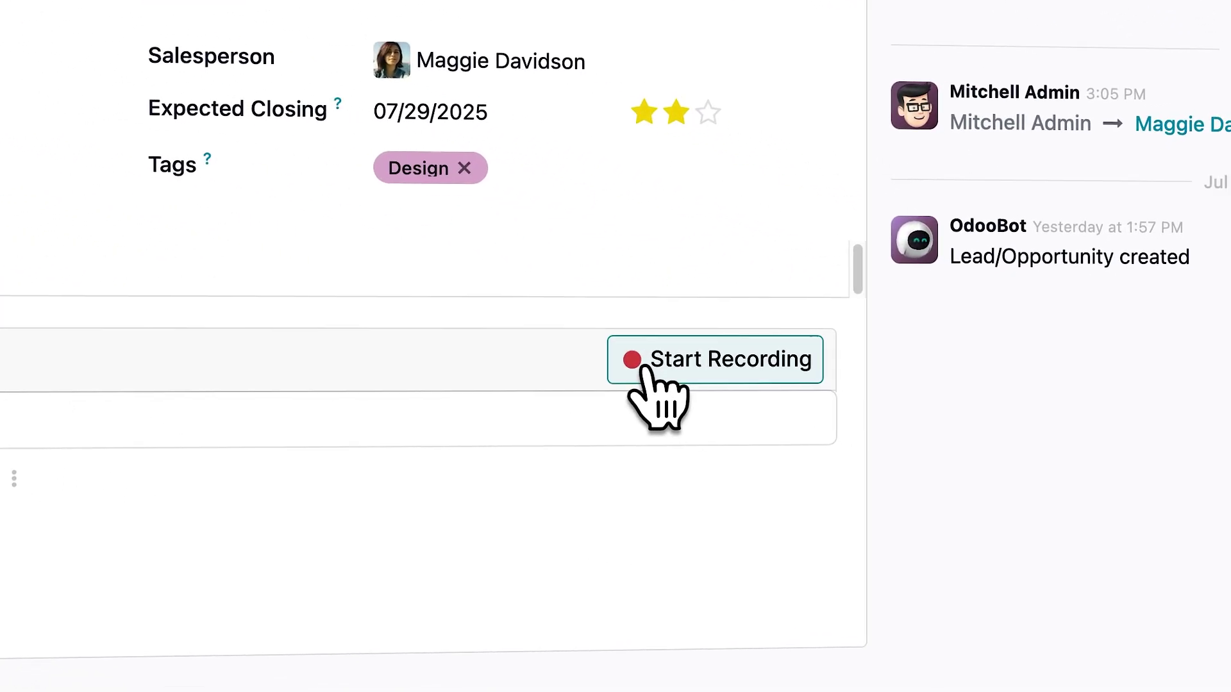
click(643, 368)
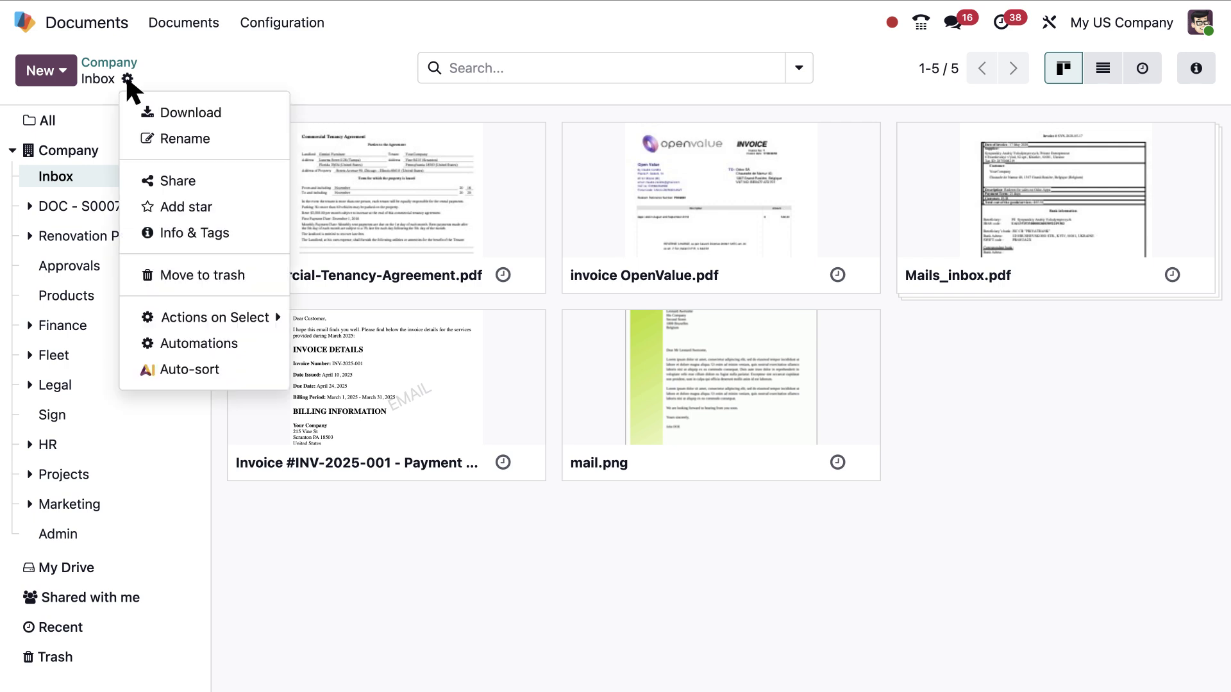
- Write and save the inbox's AI auto-sort rules routing bills, invoices and contracts
click(242, 373)
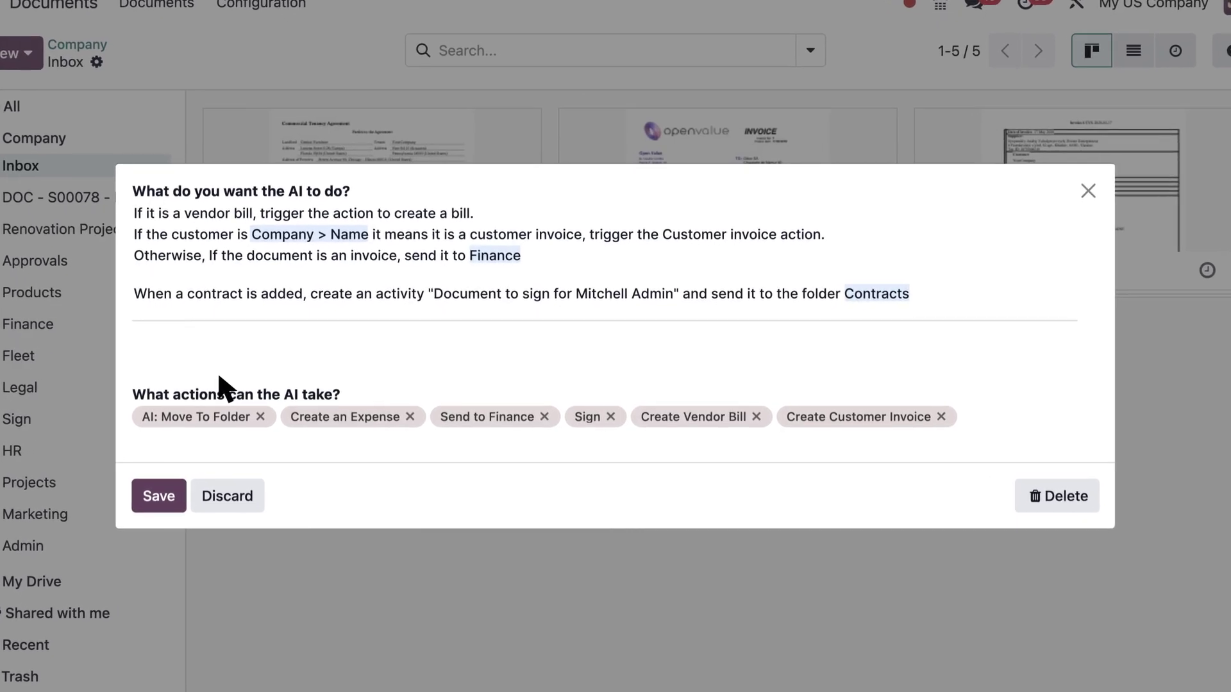
click(160, 501)
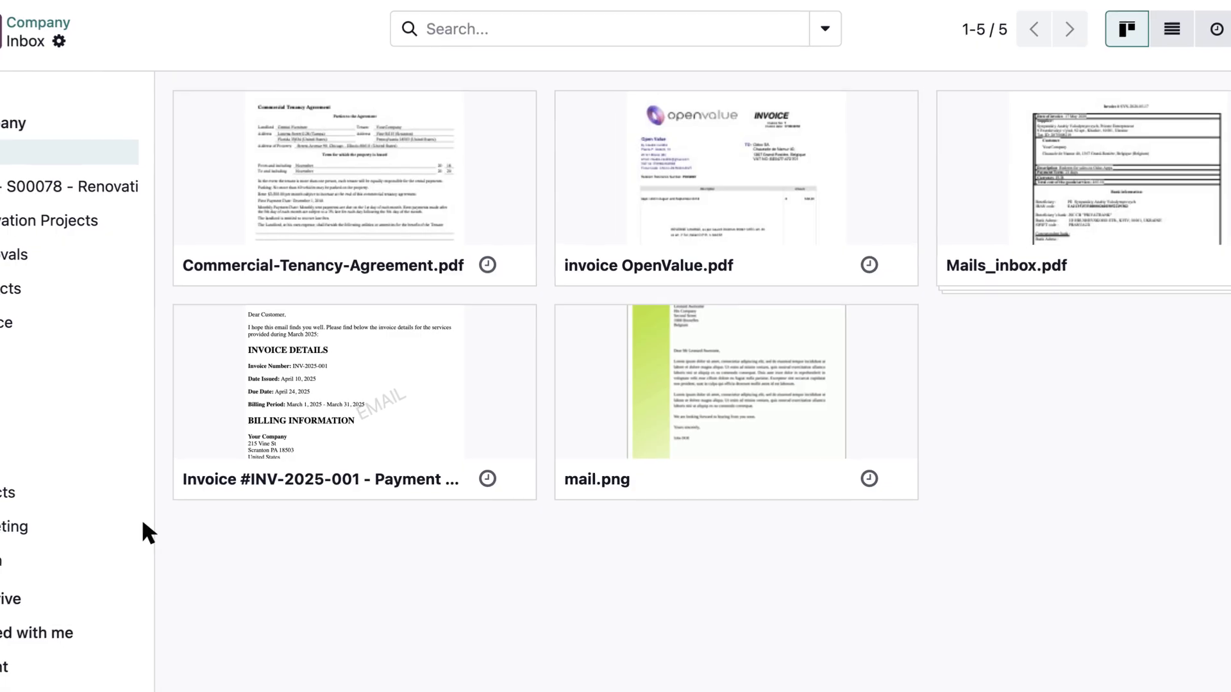